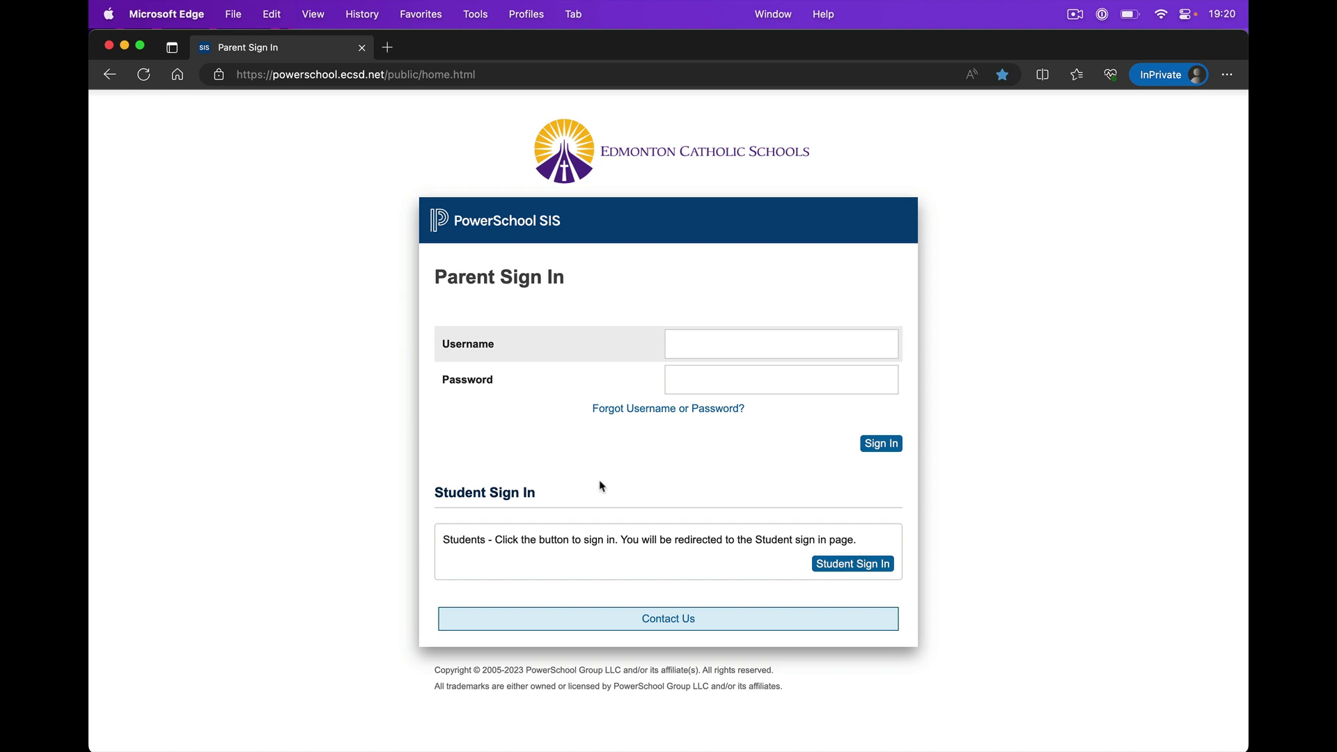
Go to the Flex Session registrations page from the Navigation panel.
left_click(850, 570)
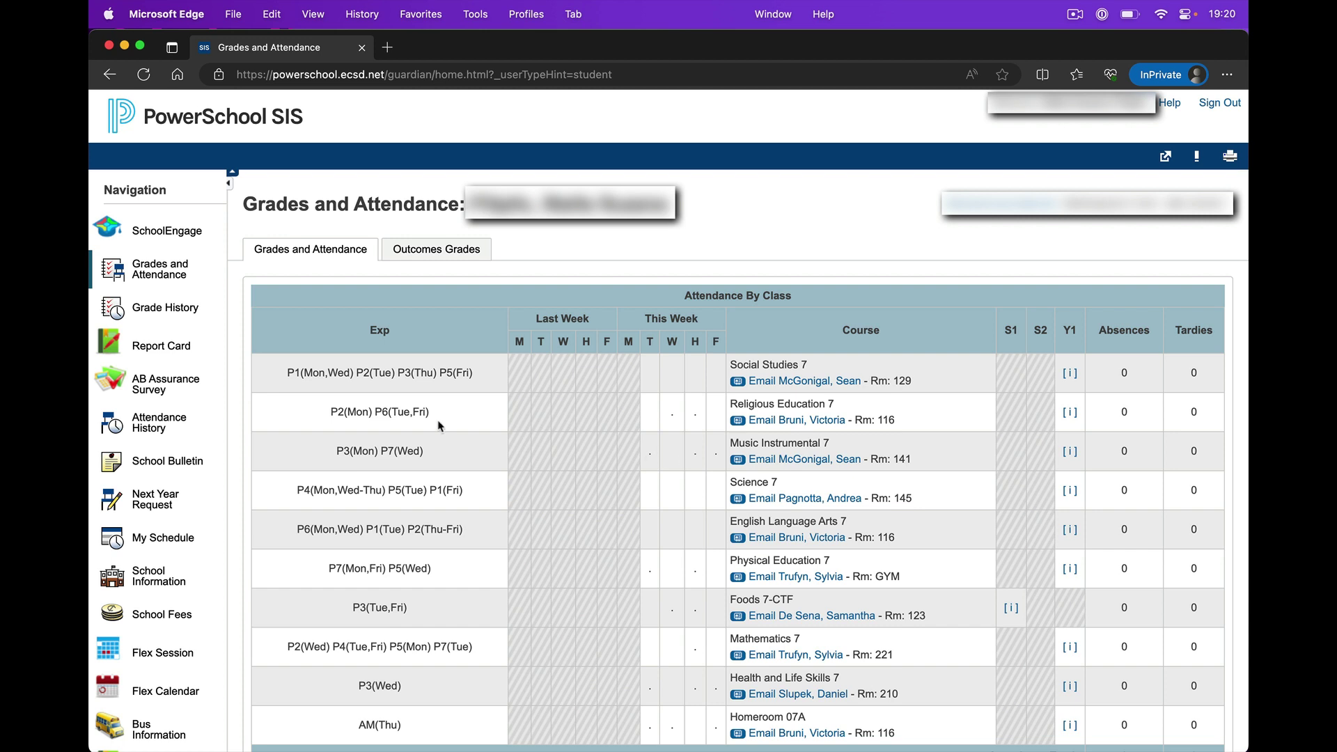
Run an empty flex session search to list all eligible sessions.
left_click(161, 655)
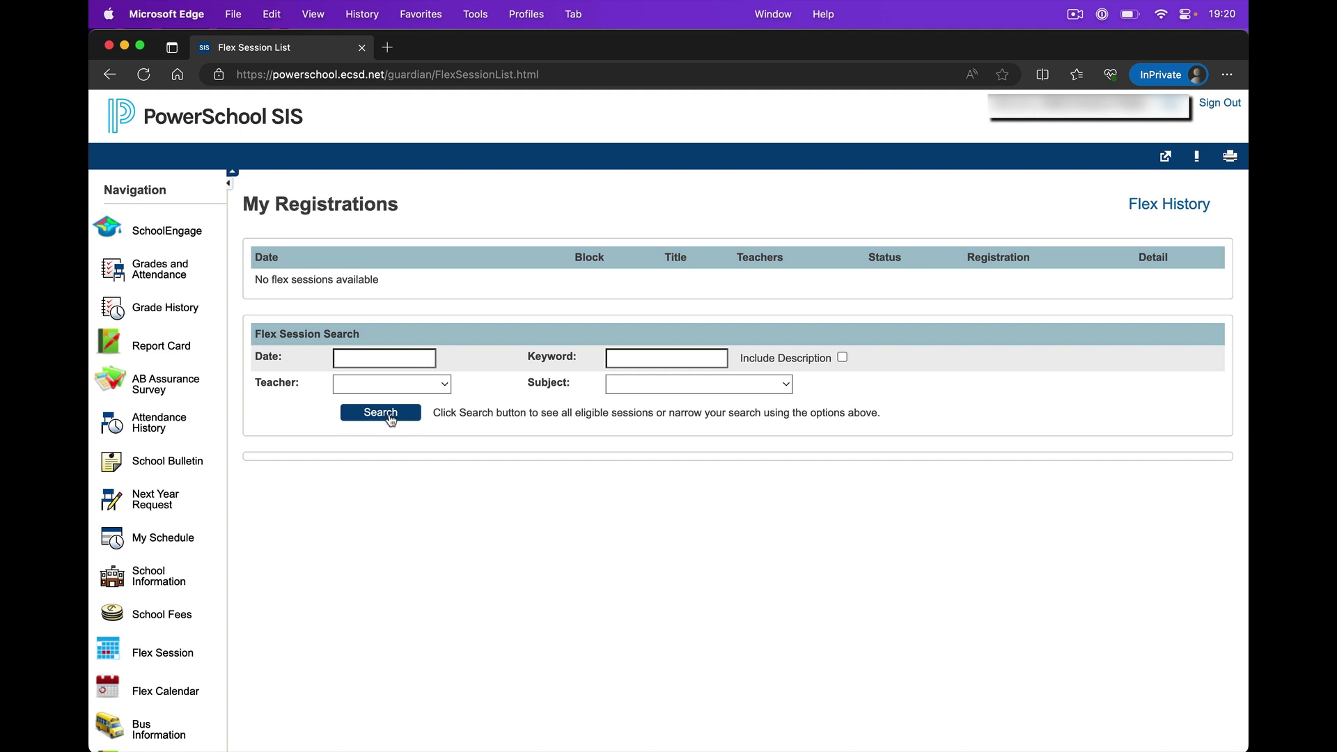
left_click(388, 416)
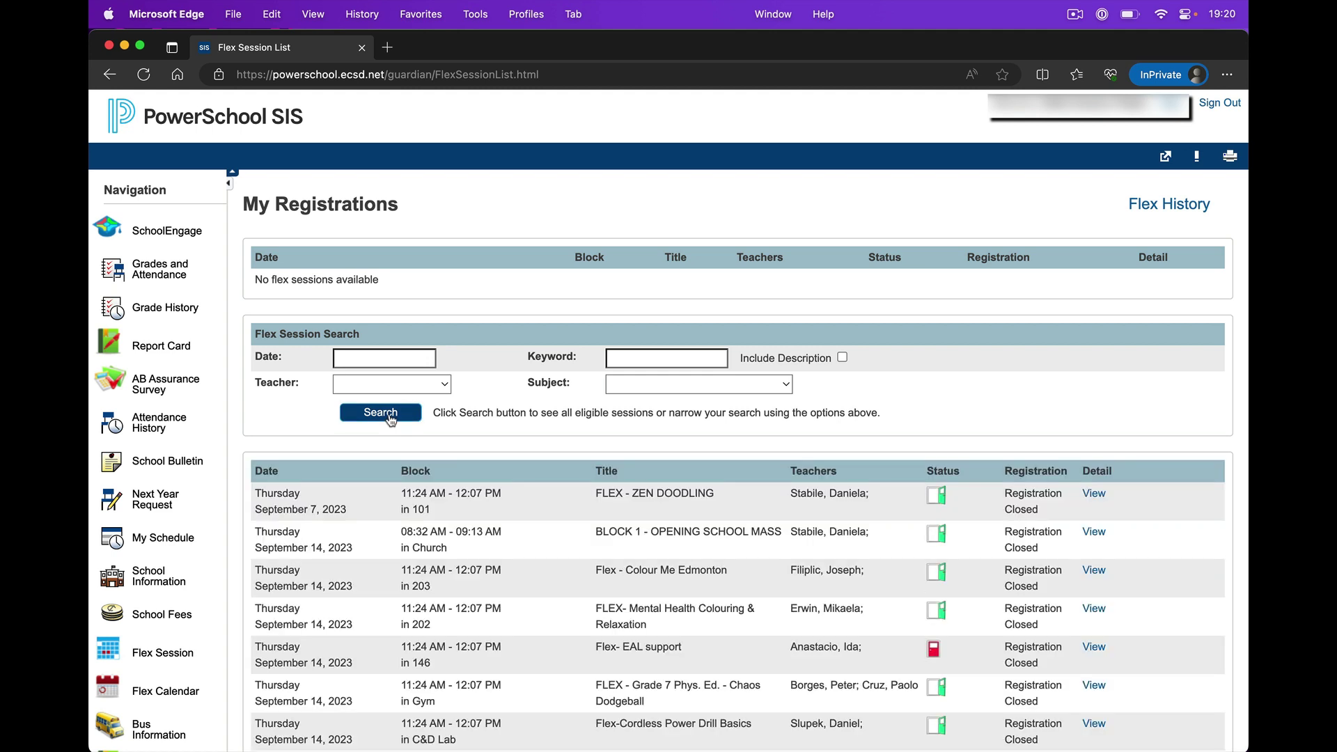
scroll(476, 565, "down", 1)
scroll(477, 565, "down", 1)
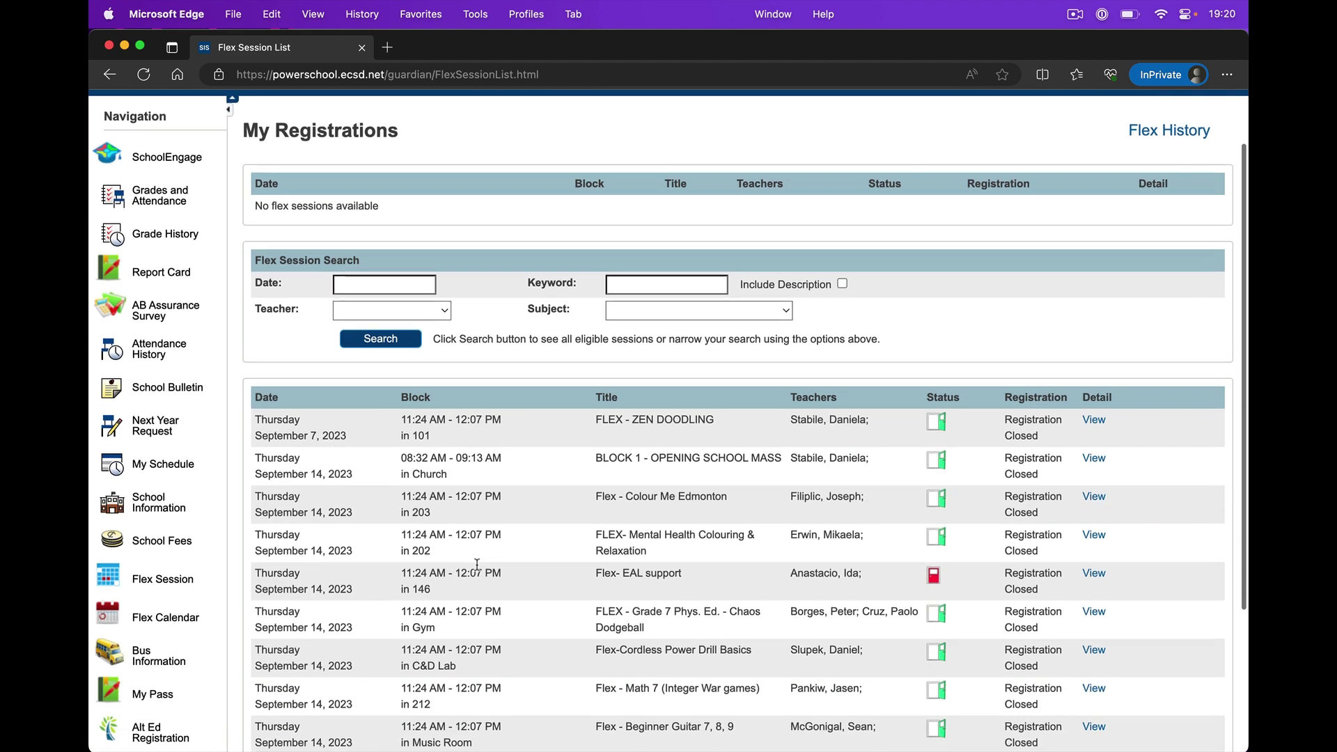
scroll(476, 565, "down", 1)
scroll(476, 566, "down", 1)
scroll(476, 565, "down", 1)
scroll(477, 564, "down", 1)
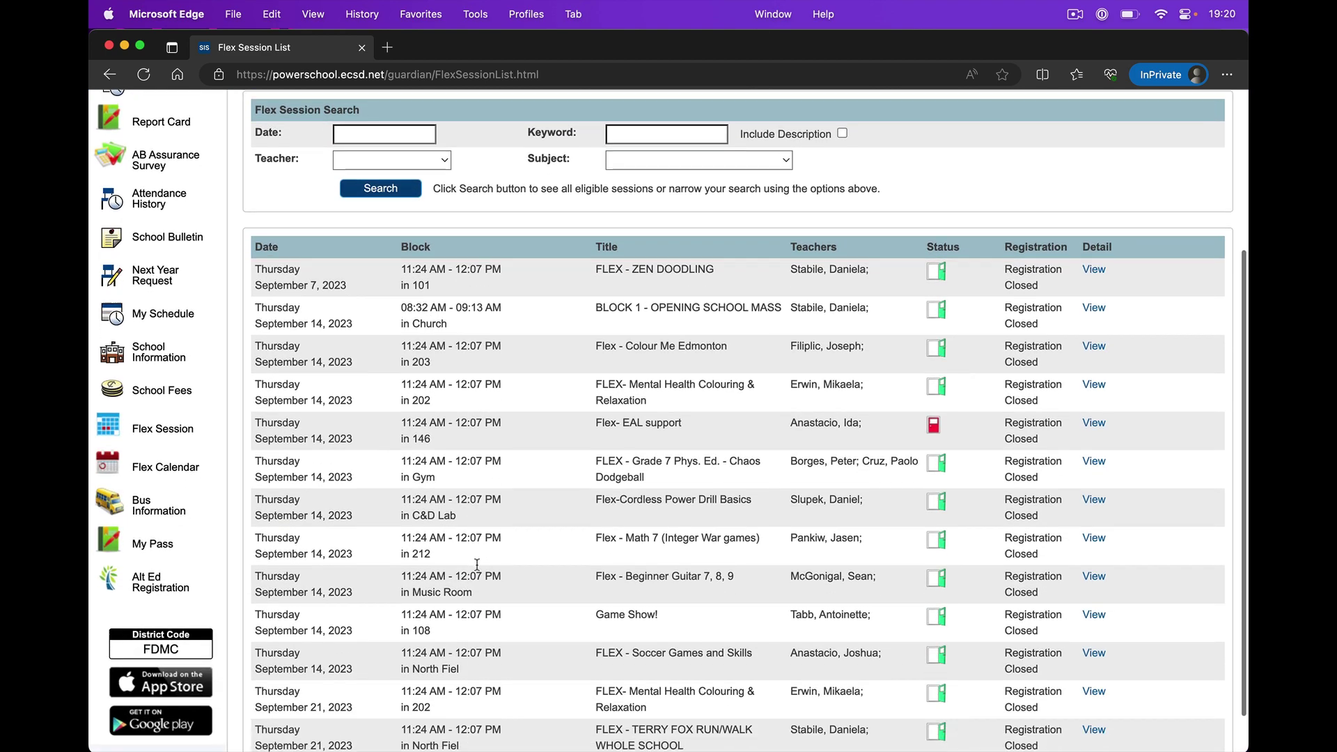
scroll(476, 565, "down", 1)
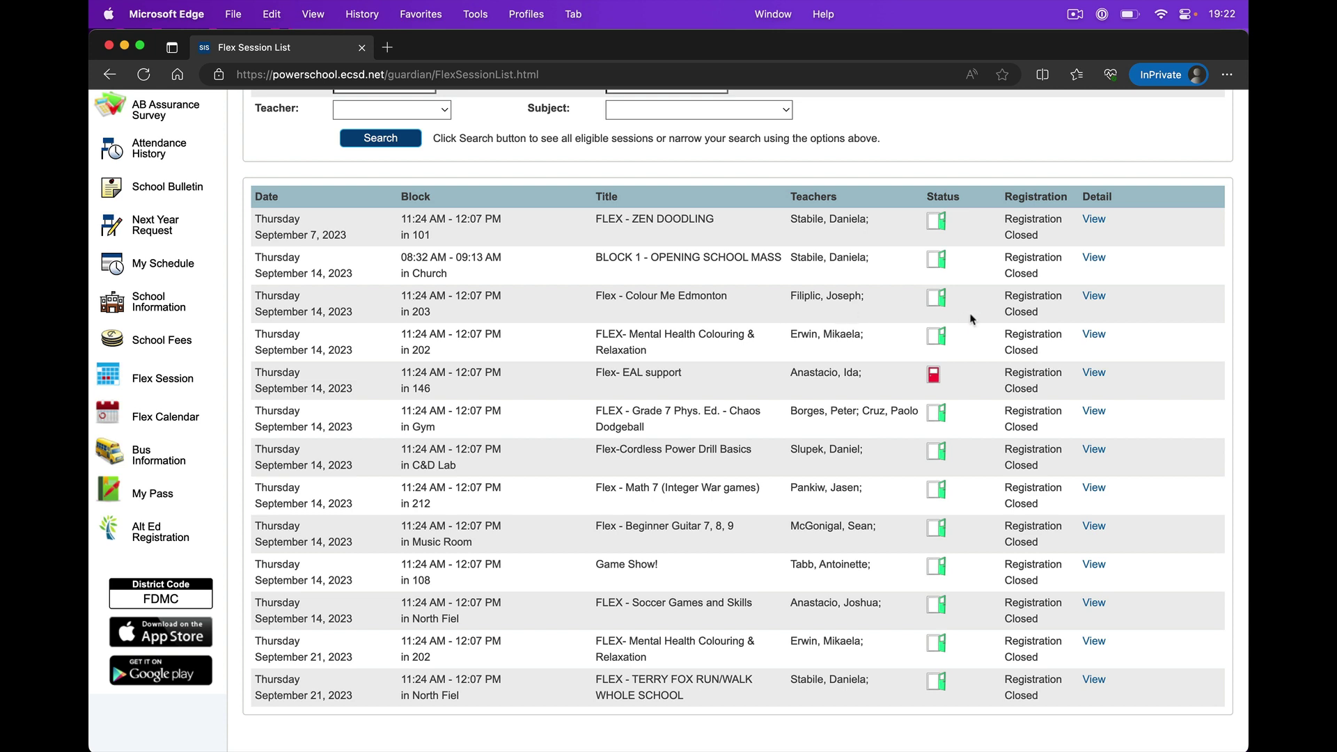
View the details of the Flex - Colour Me Edmonton session.
left_click(1094, 297)
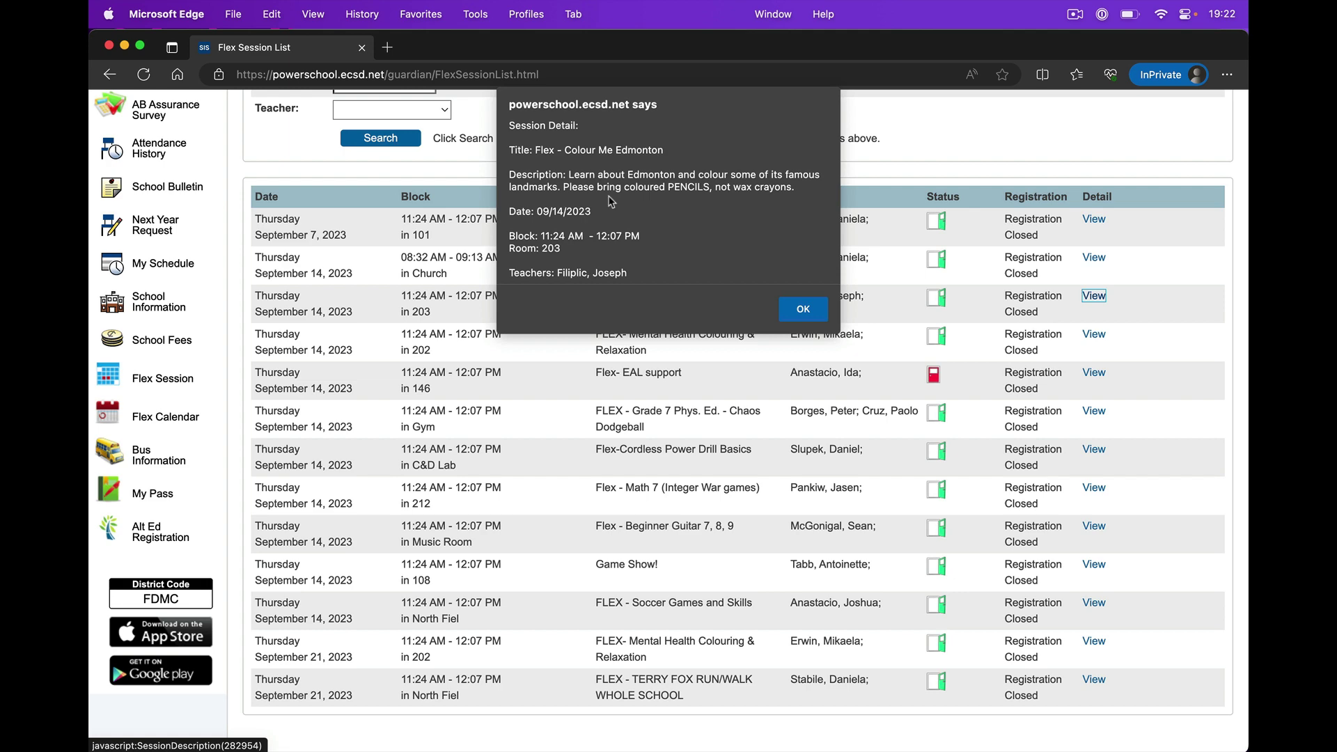
Dismiss the Colour Me Edmonton detail alert with OK.
left_click(805, 314)
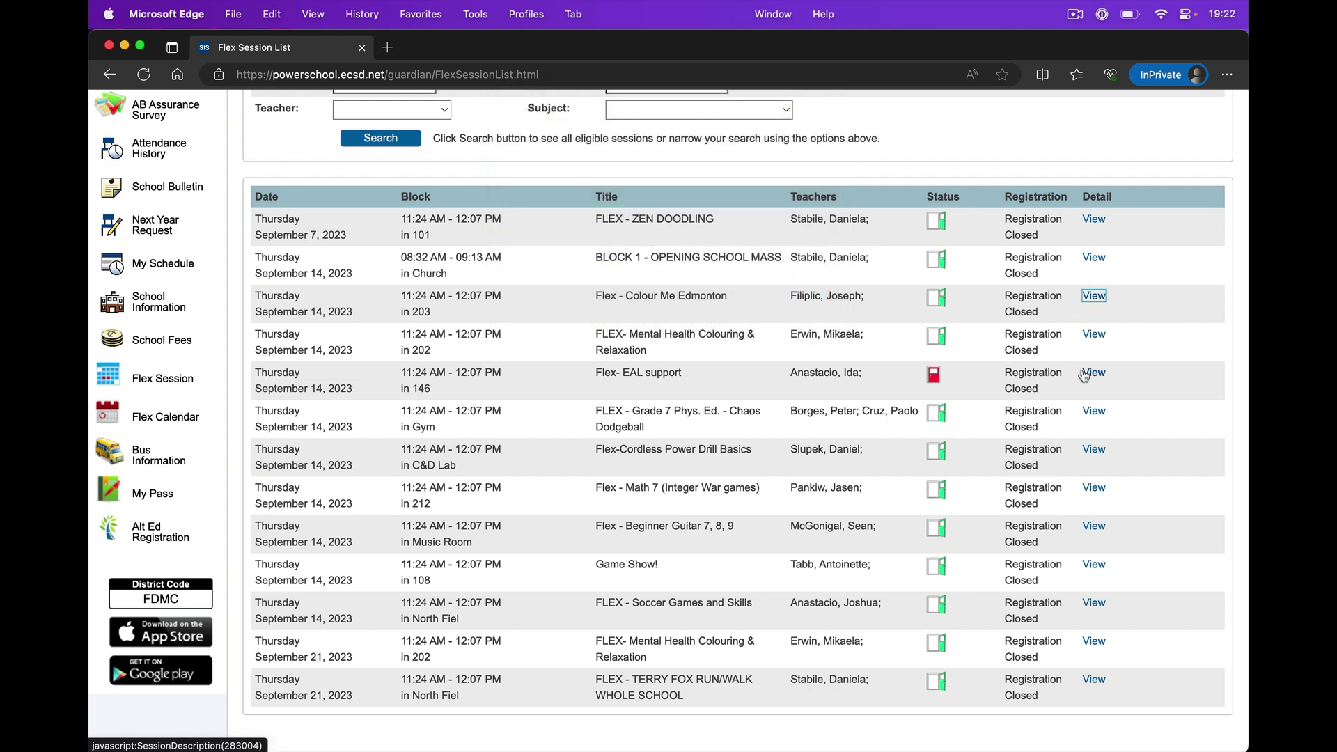